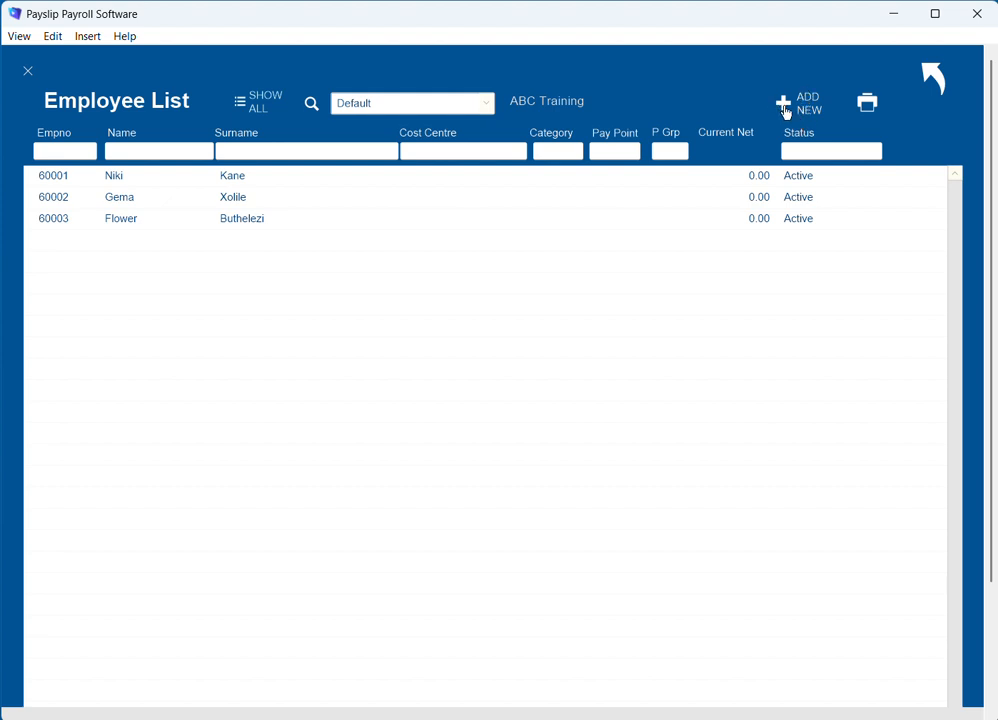
# Create a blank employee record under the new employee number without copying existing details, and select it.
pyautogui.click(791, 108)
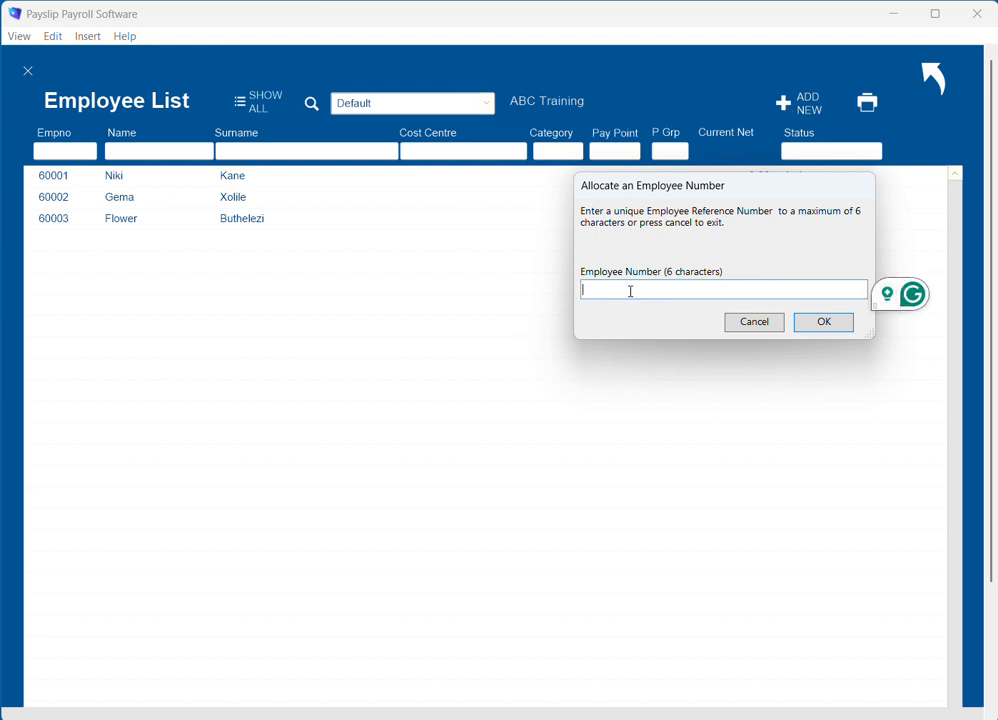
pyautogui.write('60004')
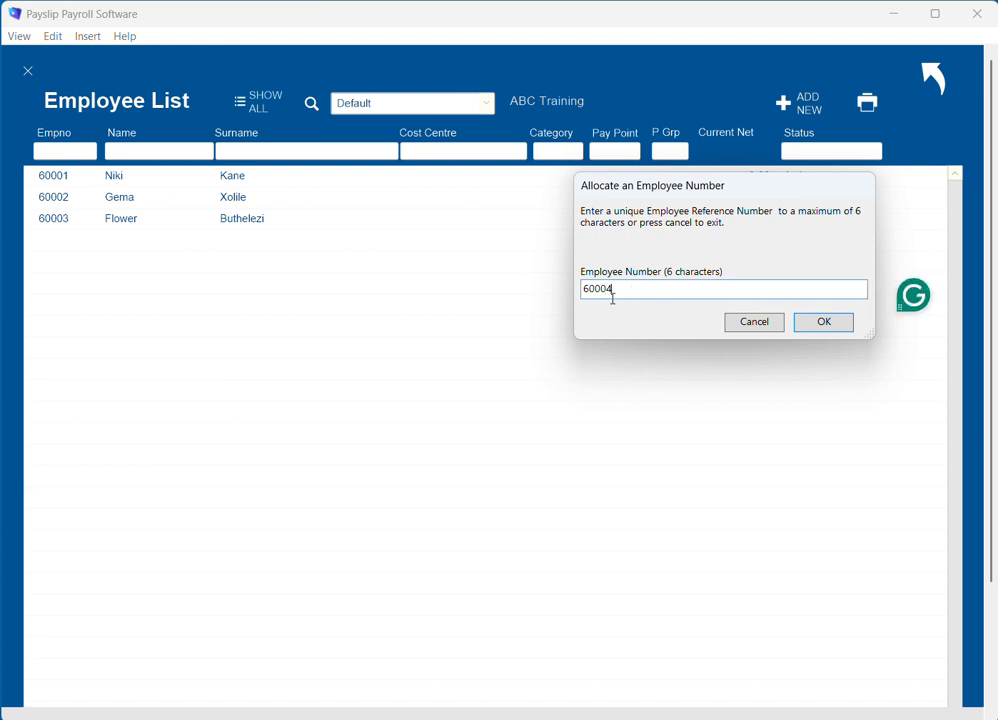
pyautogui.click(840, 325)
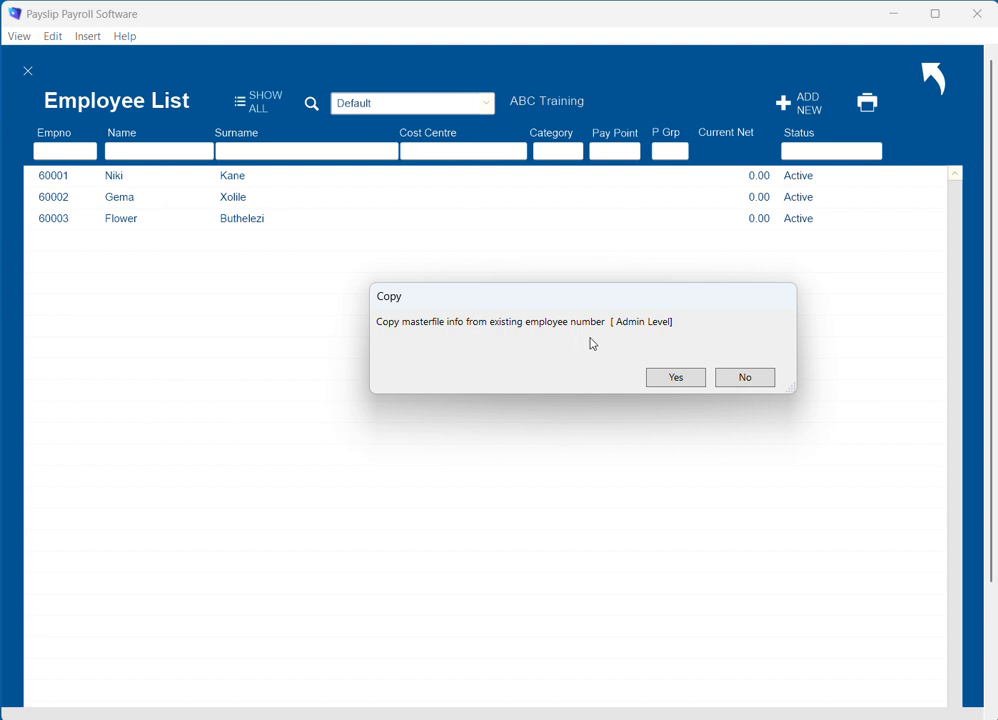
pyautogui.click(745, 378)
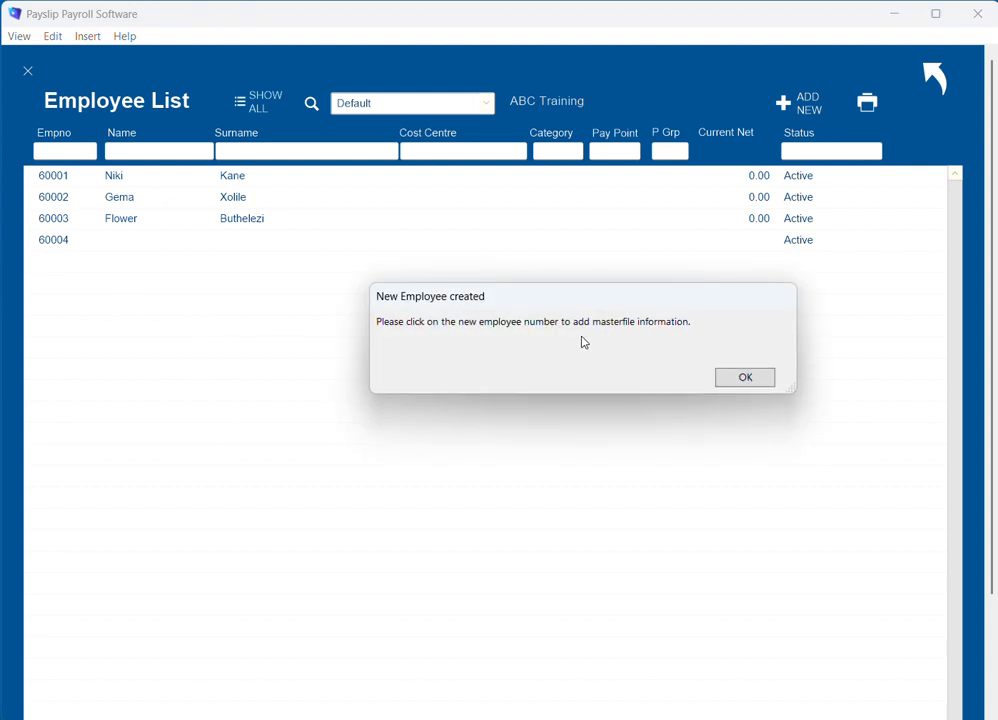
pyautogui.click(744, 378)
pyautogui.click(102, 239)
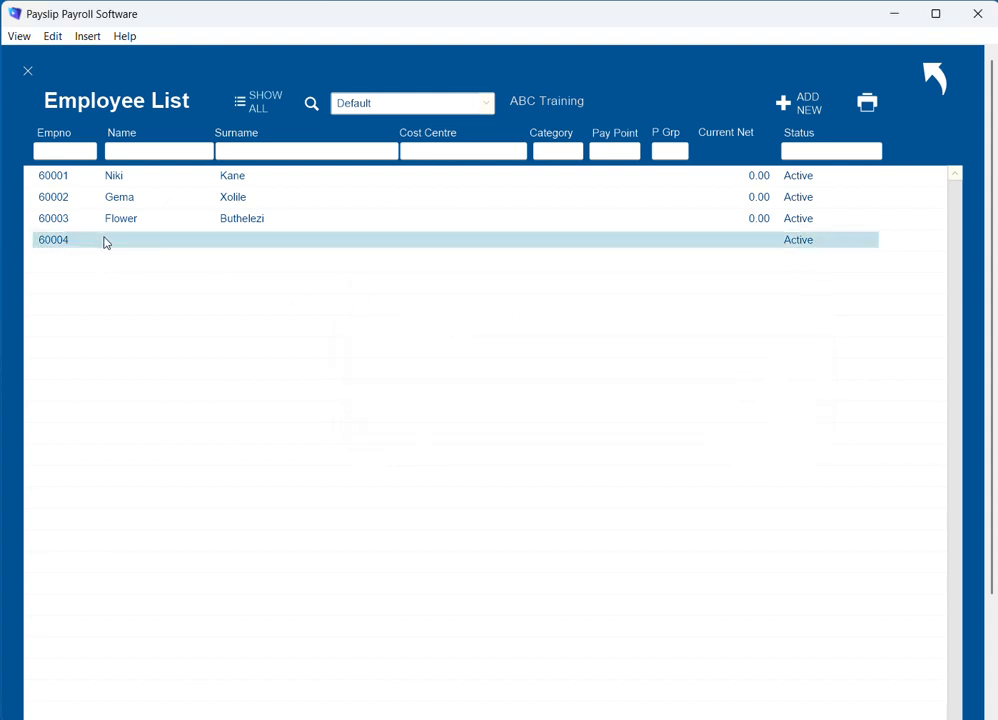
# Open the new employee's form and enter their initial, first name and surname.
pyautogui.doubleClick(102, 239)
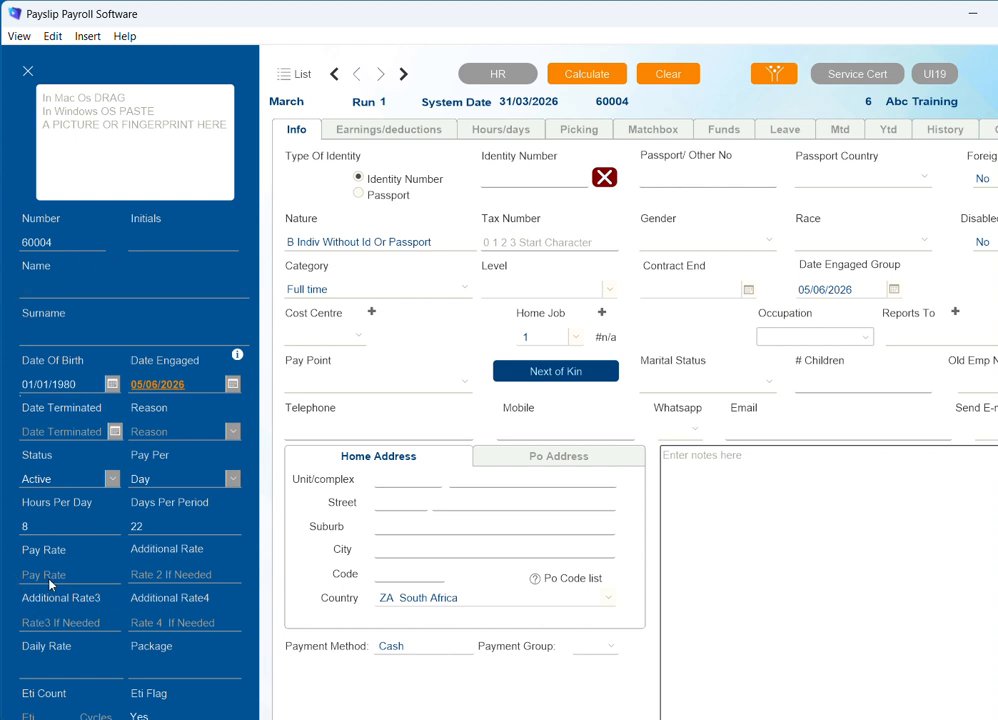
pyautogui.click(173, 241)
pyautogui.write('L')
pyautogui.click(83, 287)
pyautogui.click(70, 329)
pyautogui.click(67, 331)
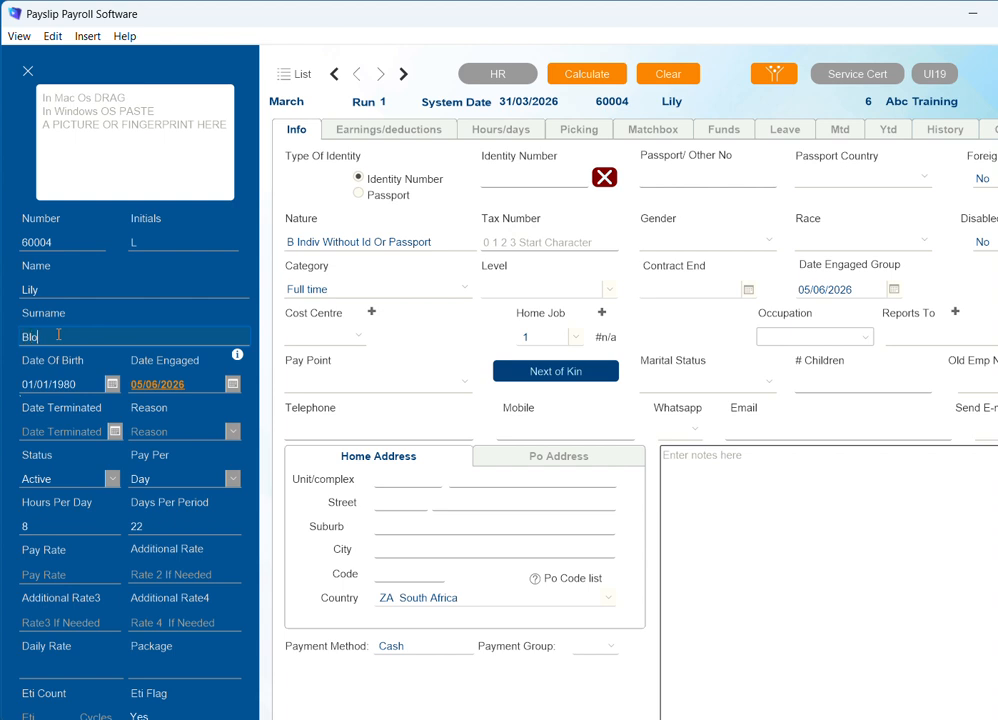
pyautogui.click(87, 386)
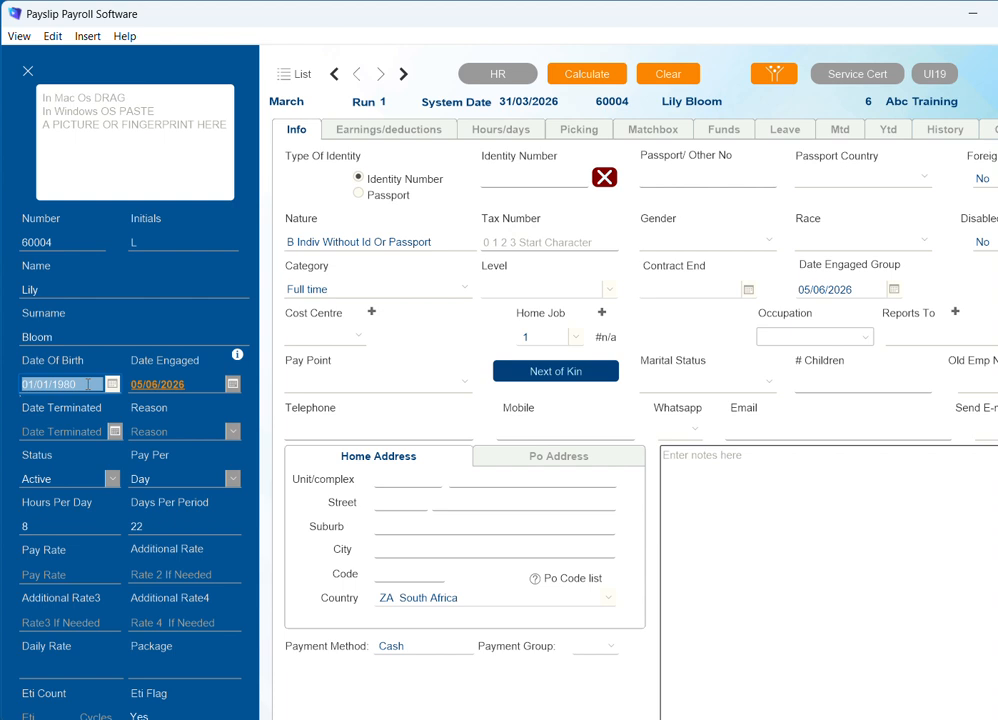
pyautogui.write('12/0')
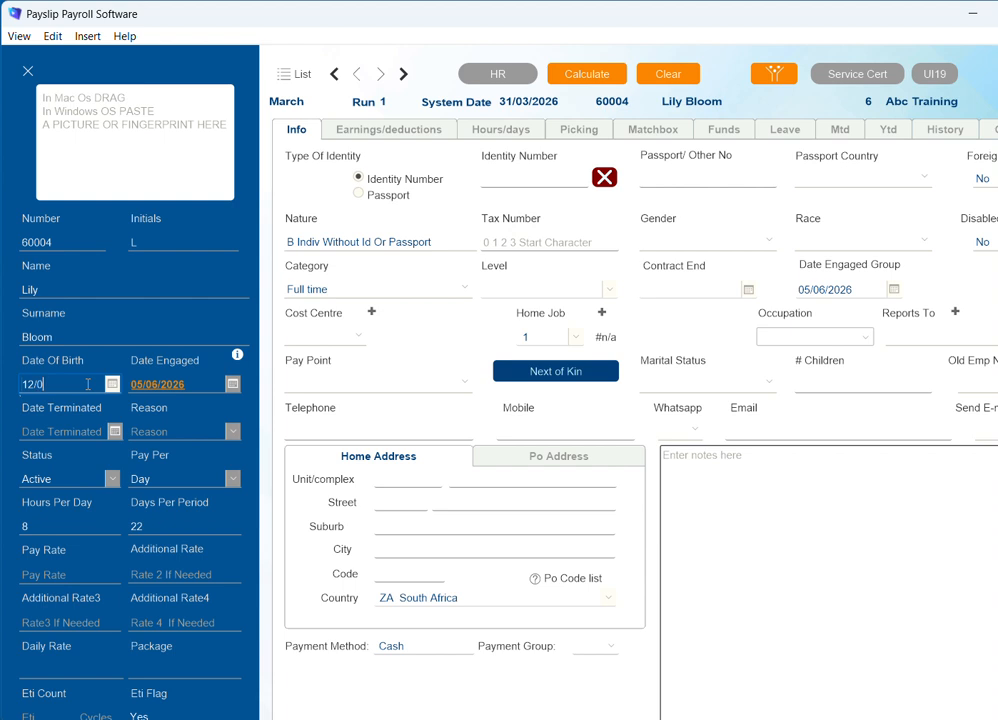
pyautogui.write('9/2002')
pyautogui.click(203, 389)
pyautogui.write('0')
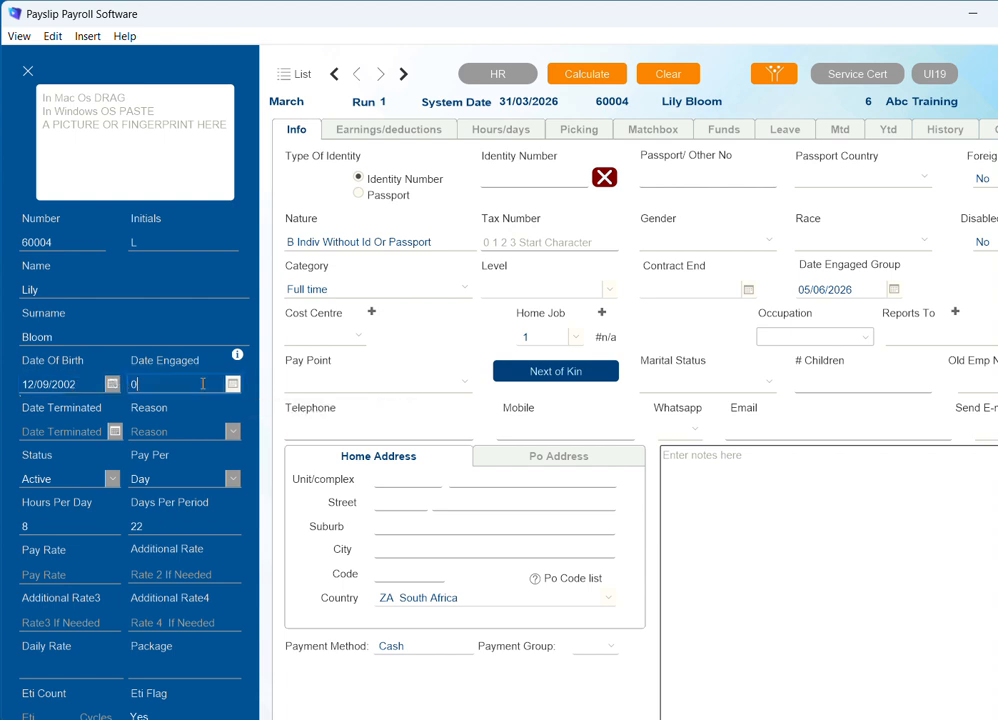
pyautogui.write('1/03/2026')
pyautogui.click(113, 386)
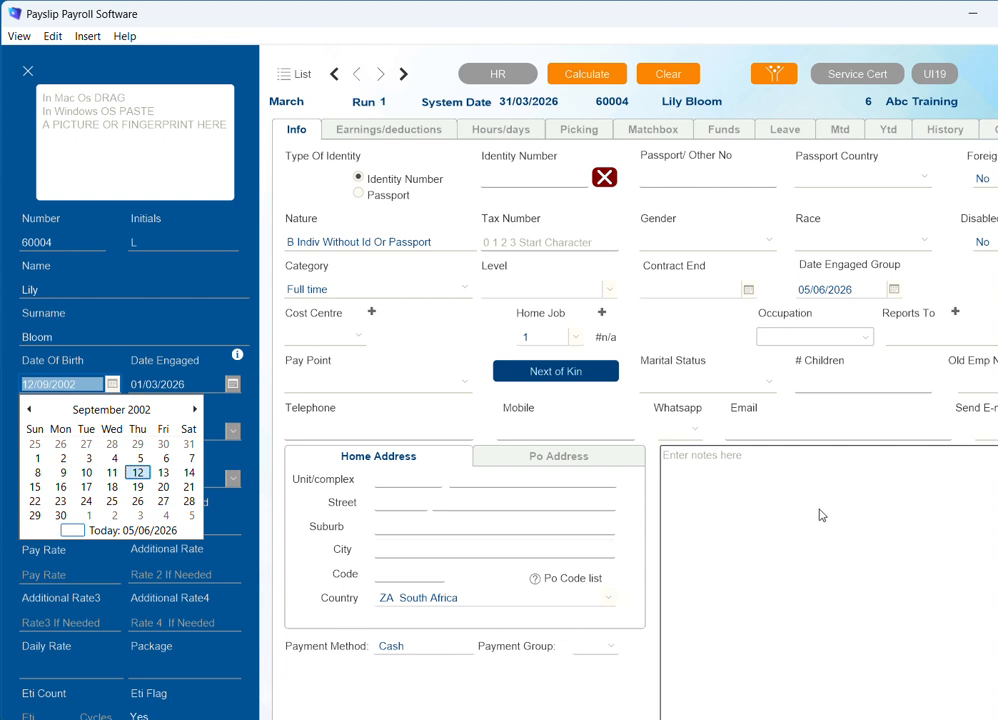
# Close the calendar and enter a pay rate of 100.
pyautogui.click(804, 566)
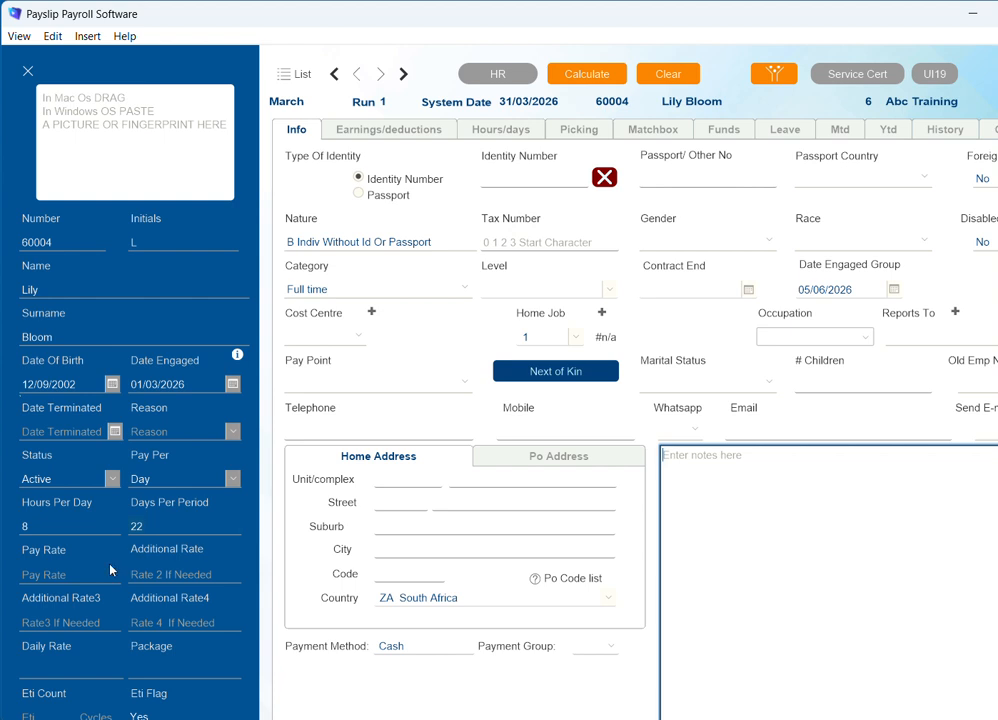
pyautogui.click(60, 577)
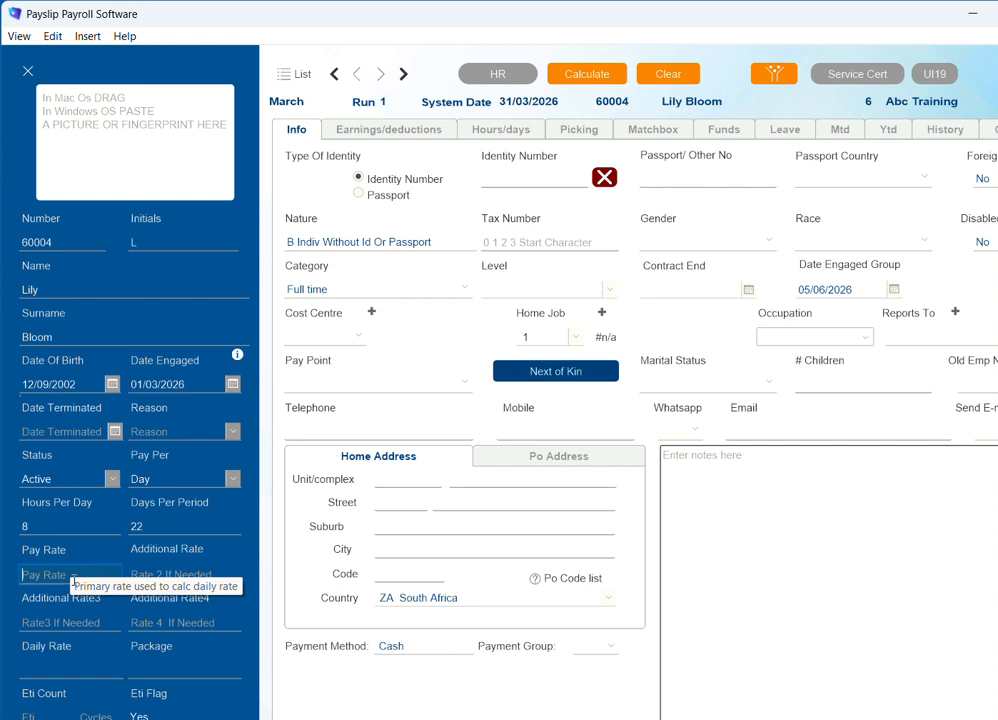
pyautogui.write('100')
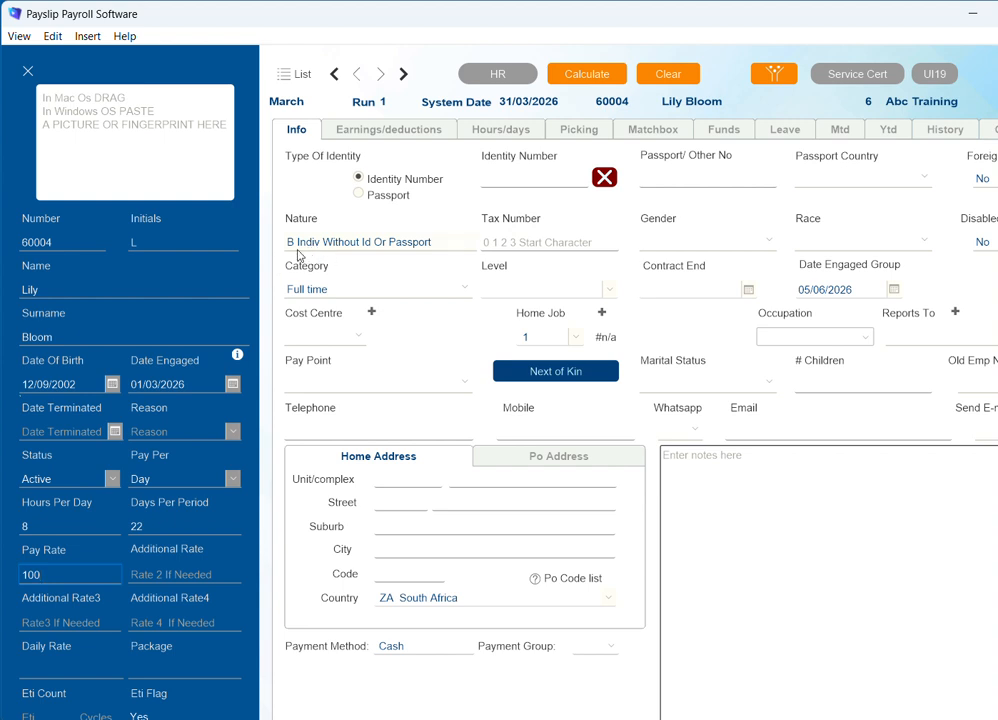
# Set nature to A Individual With Id Or Passport and enter the employee's identity number, accepting validation.
pyautogui.click(366, 246)
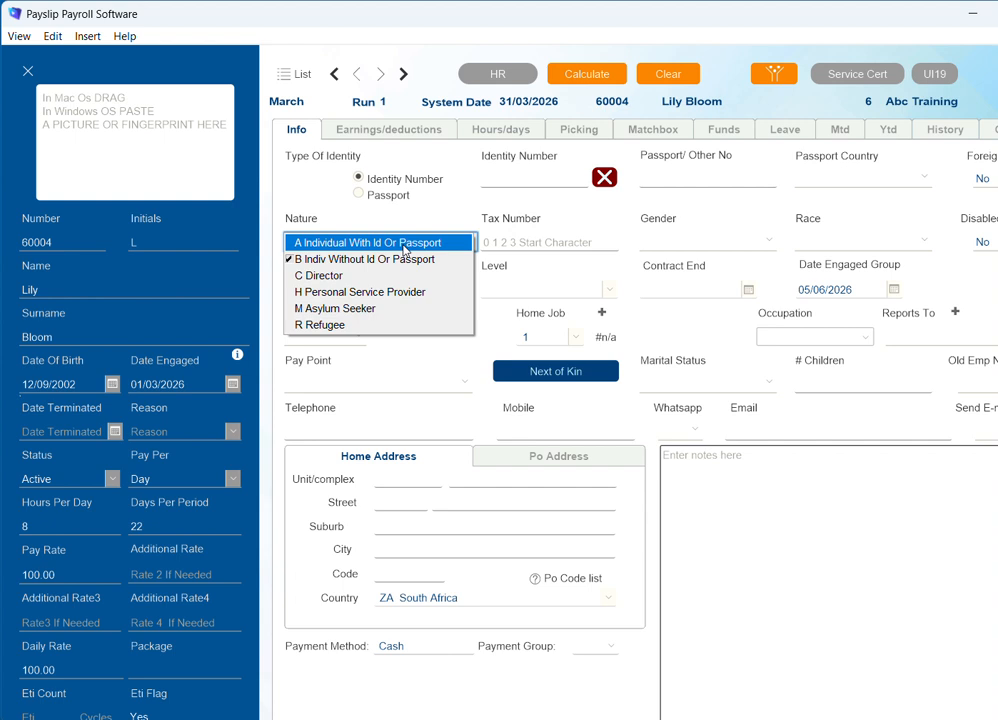
pyautogui.click(404, 243)
pyautogui.click(534, 176)
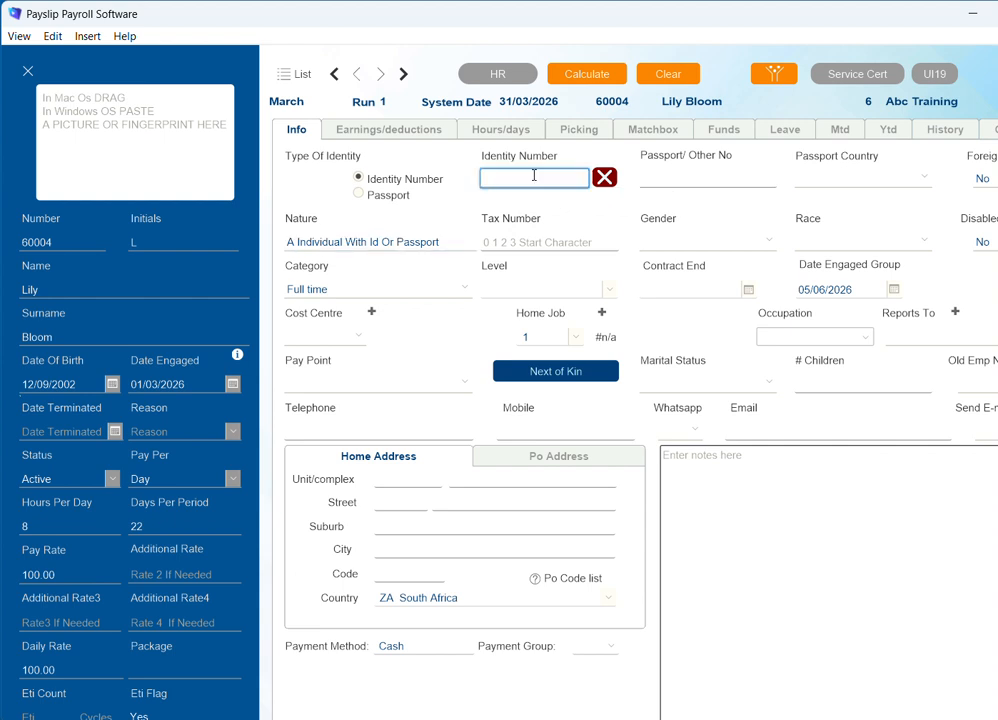
pyautogui.press('Tab')
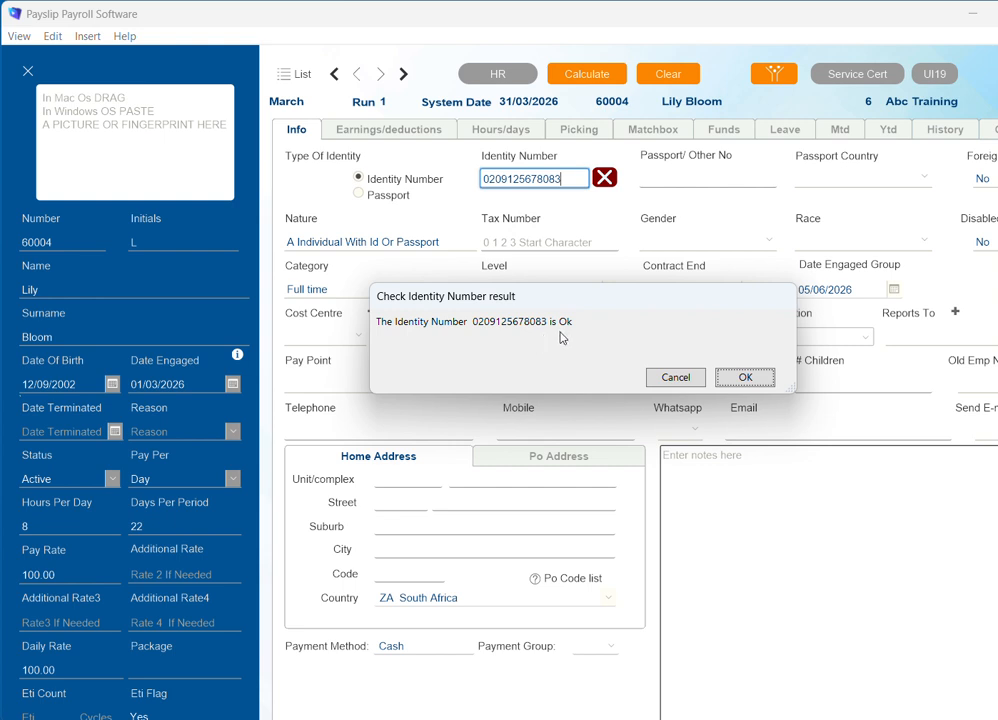
pyautogui.click(755, 379)
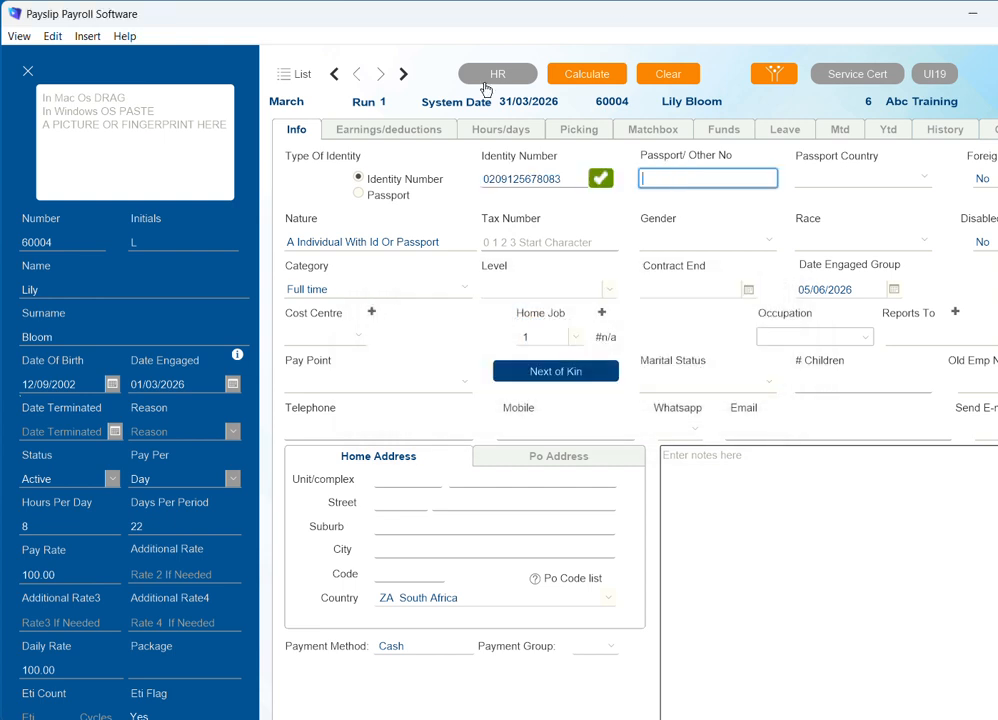
pyautogui.click(538, 241)
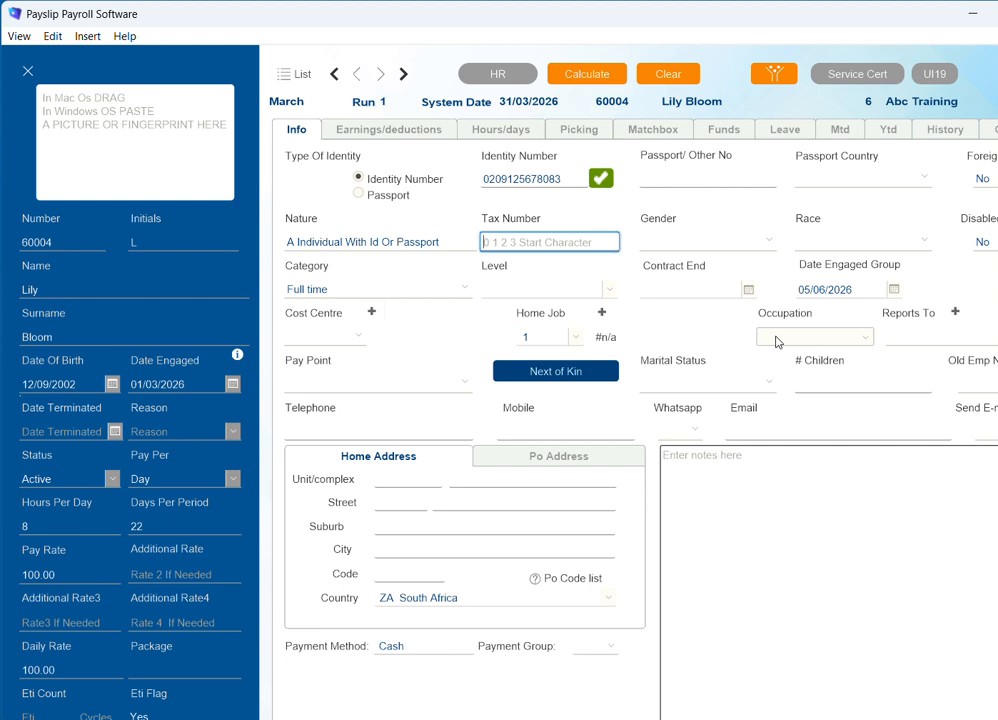
# Enter the employee's home street number, street name, suburb and city, moving to the postal code.
pyautogui.click(412, 501)
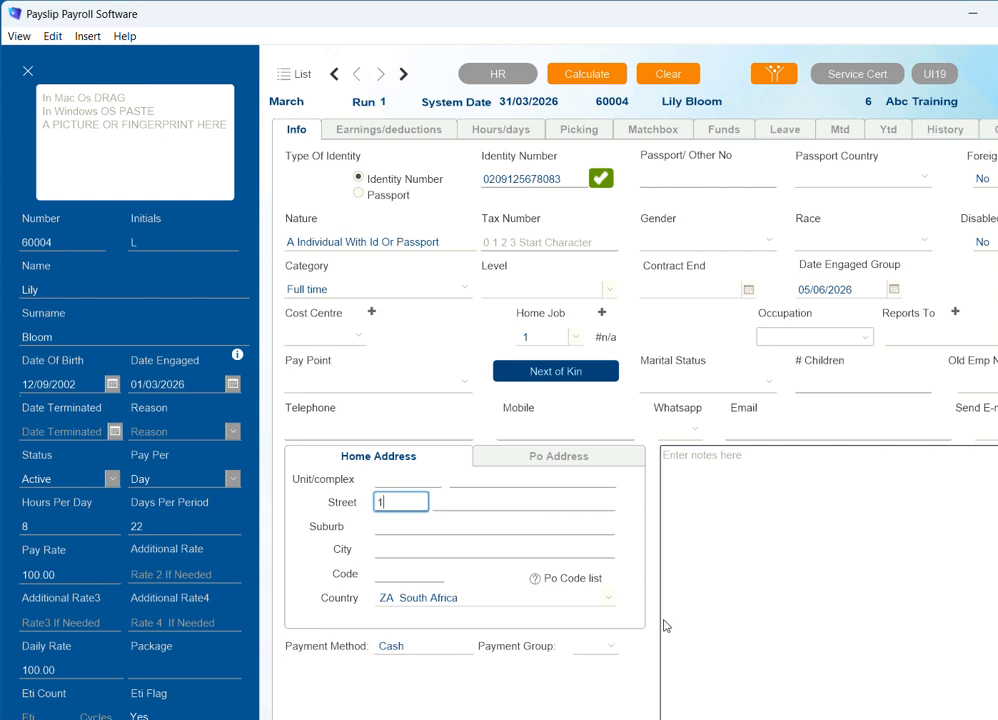
pyautogui.press('Tab')
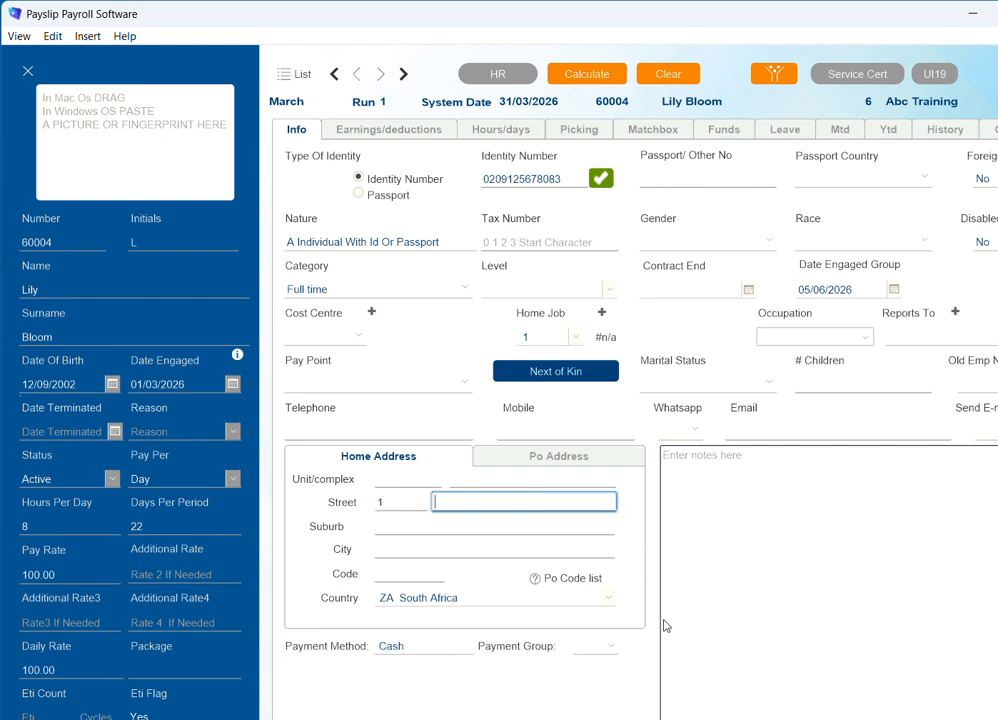
pyautogui.press('Tab')
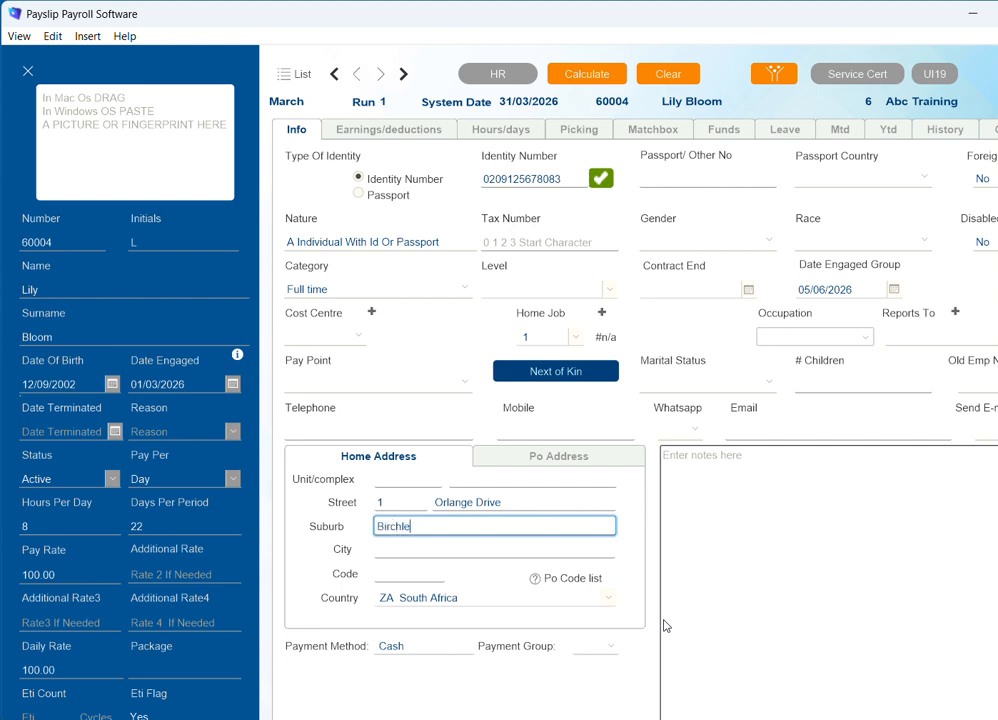
pyautogui.press('Tab')
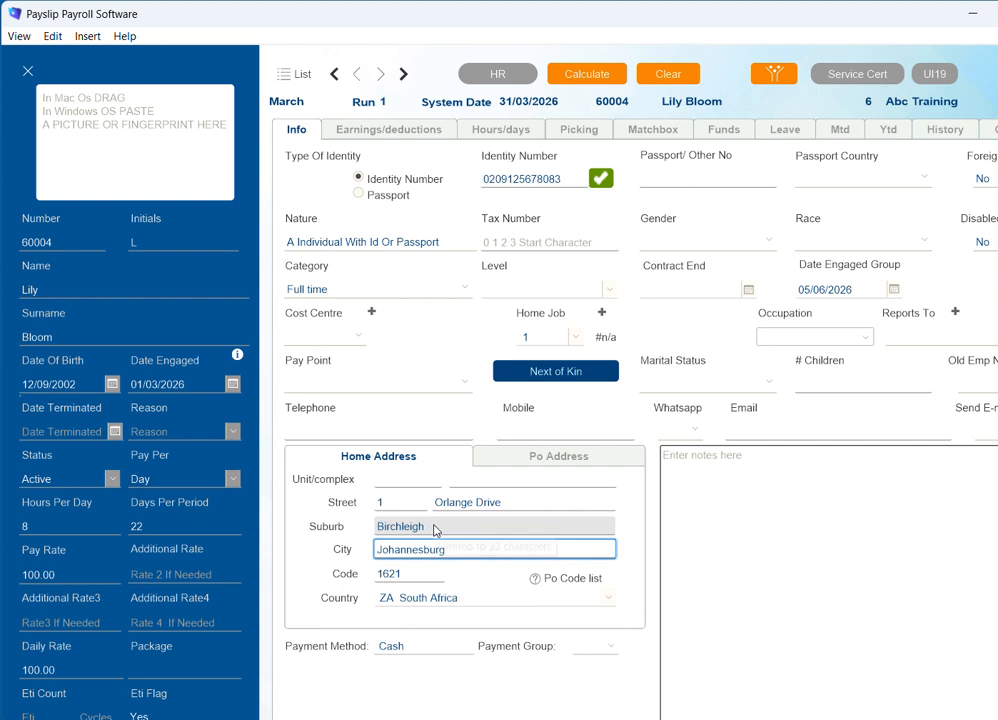
pyautogui.click(418, 580)
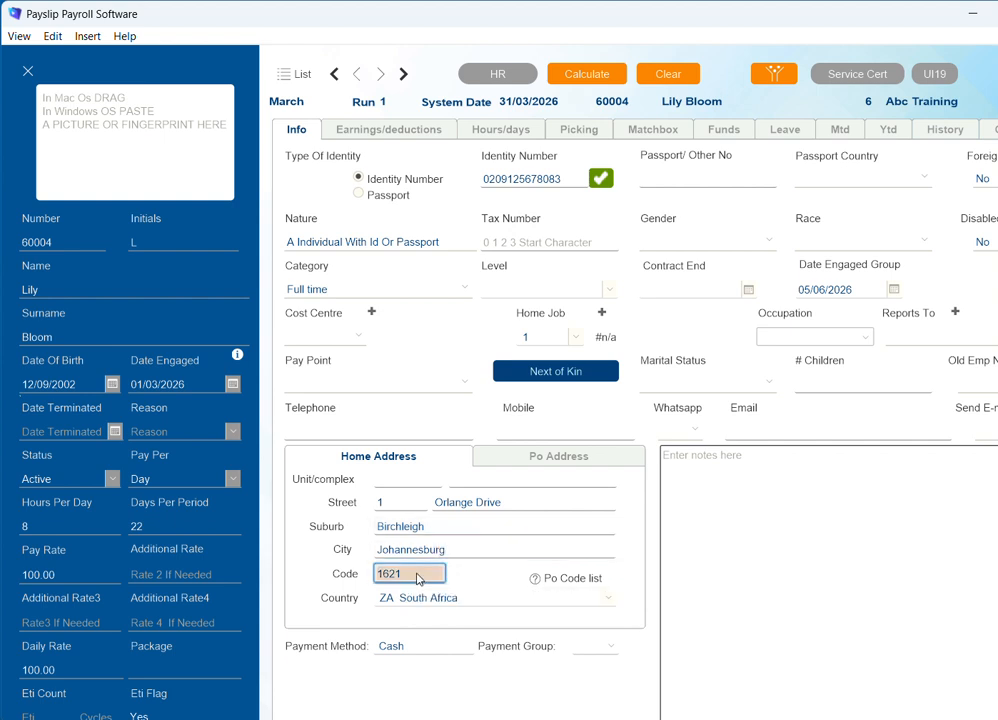
pyautogui.click(558, 582)
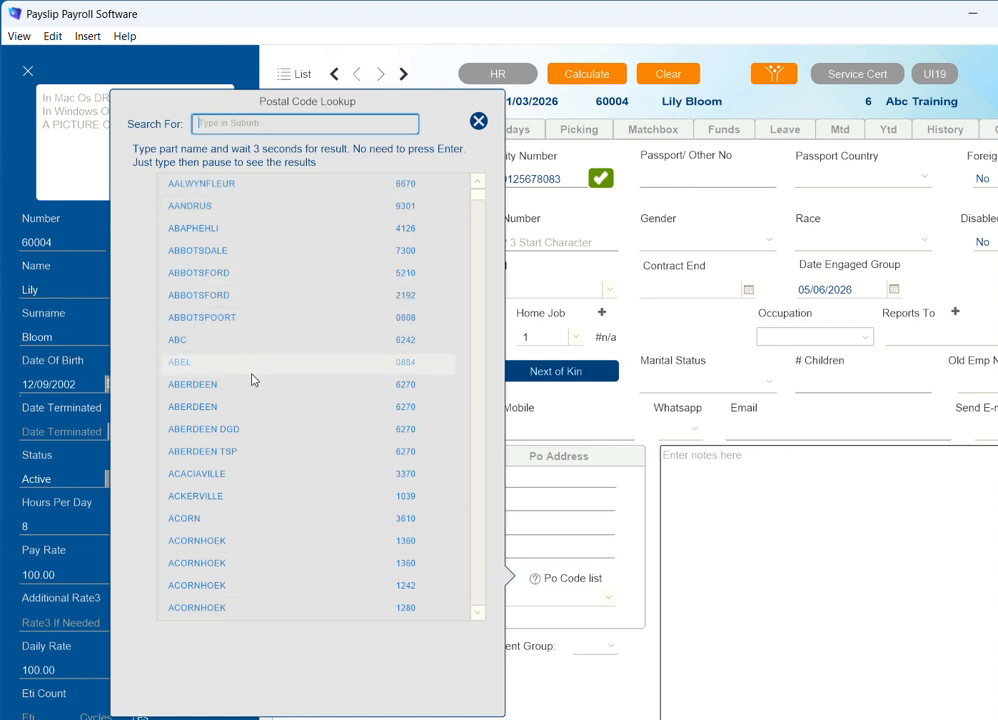
pyautogui.scroll(-3, 254, 441)
pyautogui.scroll(-3, 251, 447)
pyautogui.scroll(5, 251, 447)
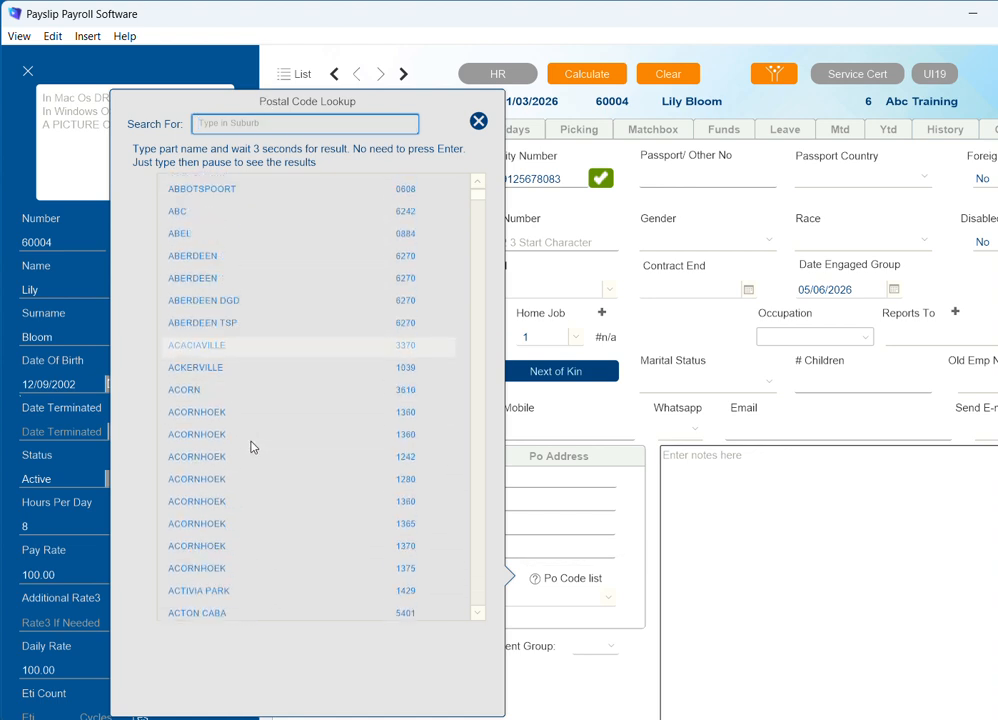
pyautogui.scroll(-3, 251, 447)
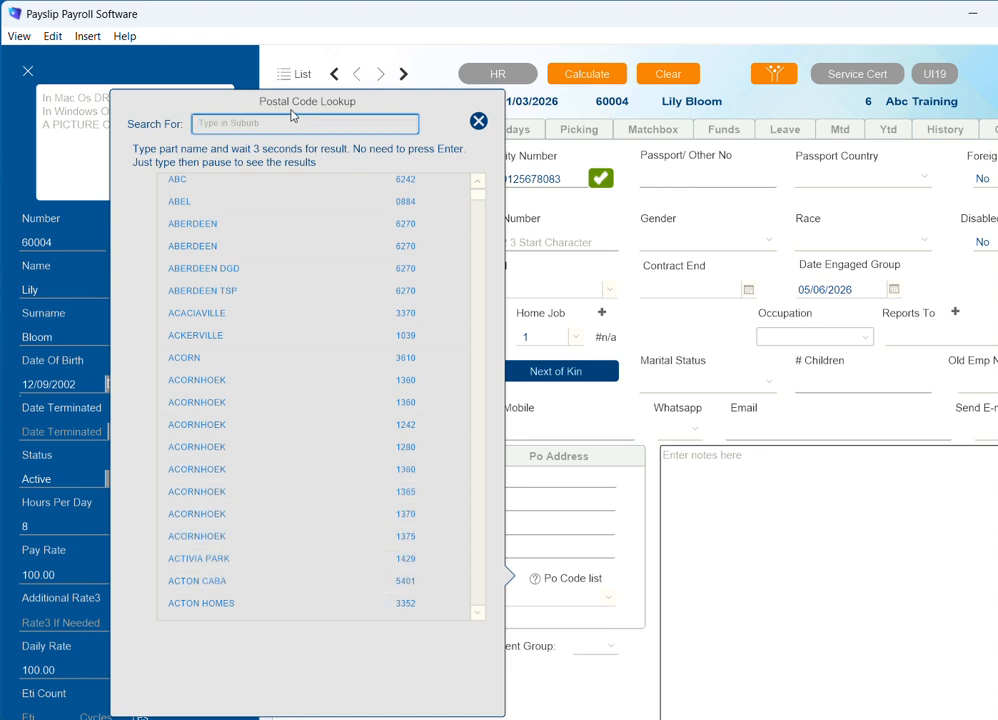
pyautogui.click(478, 121)
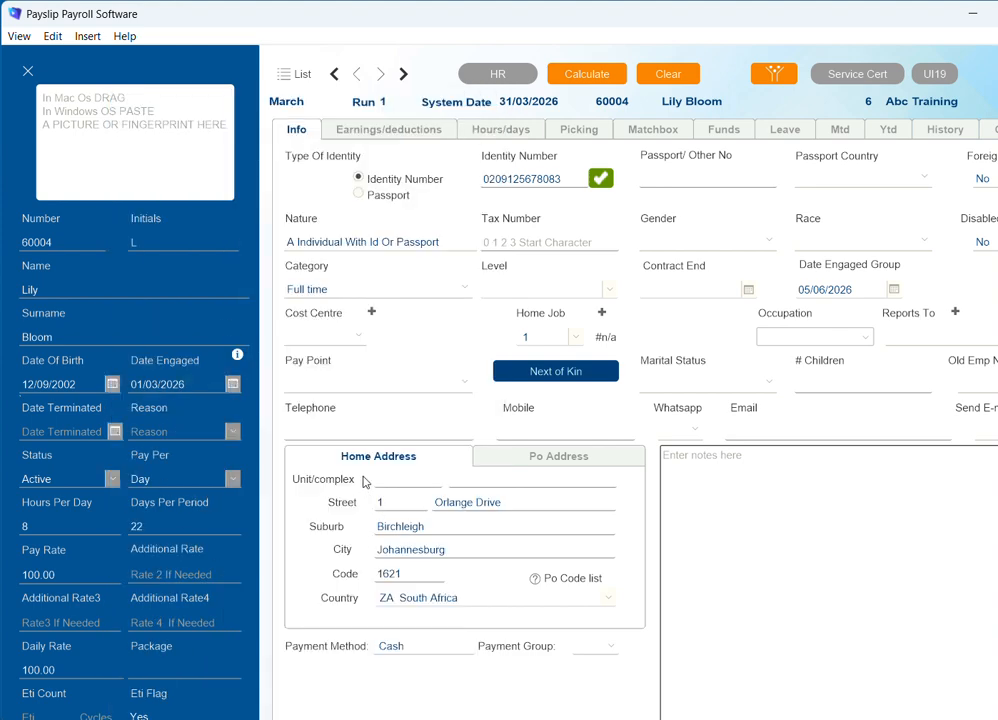
pyautogui.scroll(-3, 363, 480)
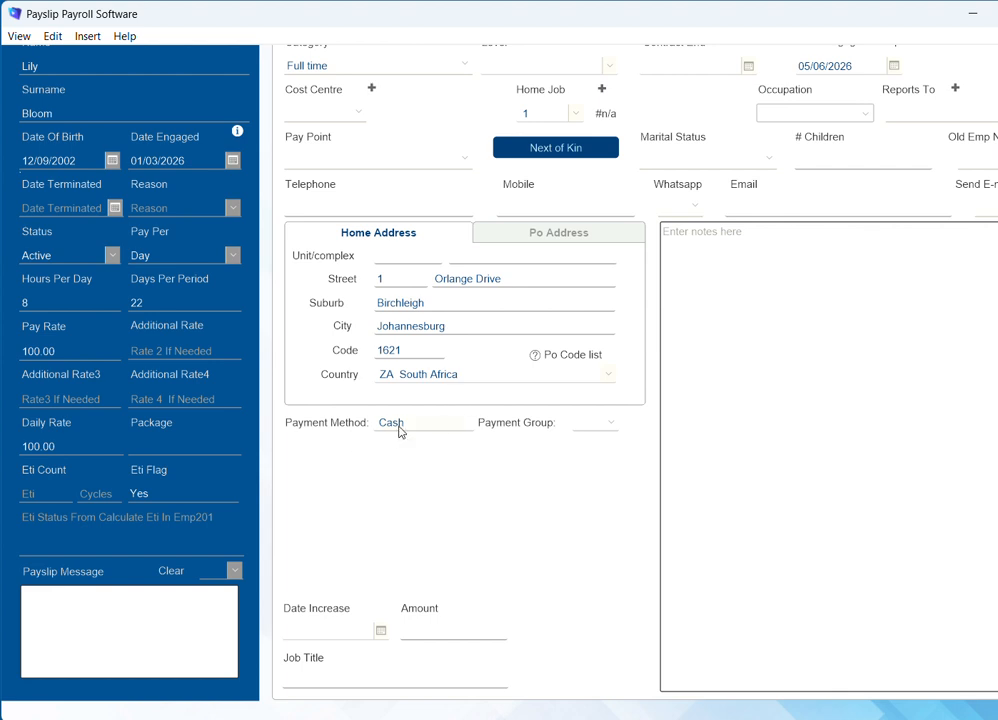
# Choose Bank Transfer payment and enter the employee's account number with branch code 470010.
pyautogui.click(401, 428)
pyautogui.click(452, 423)
pyautogui.click(349, 481)
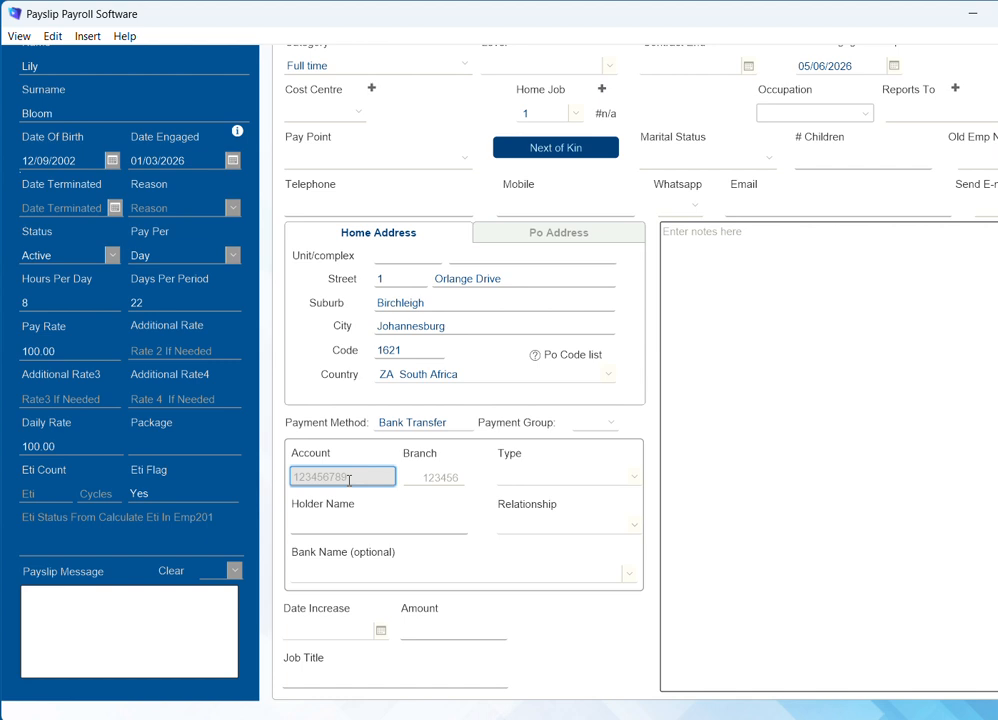
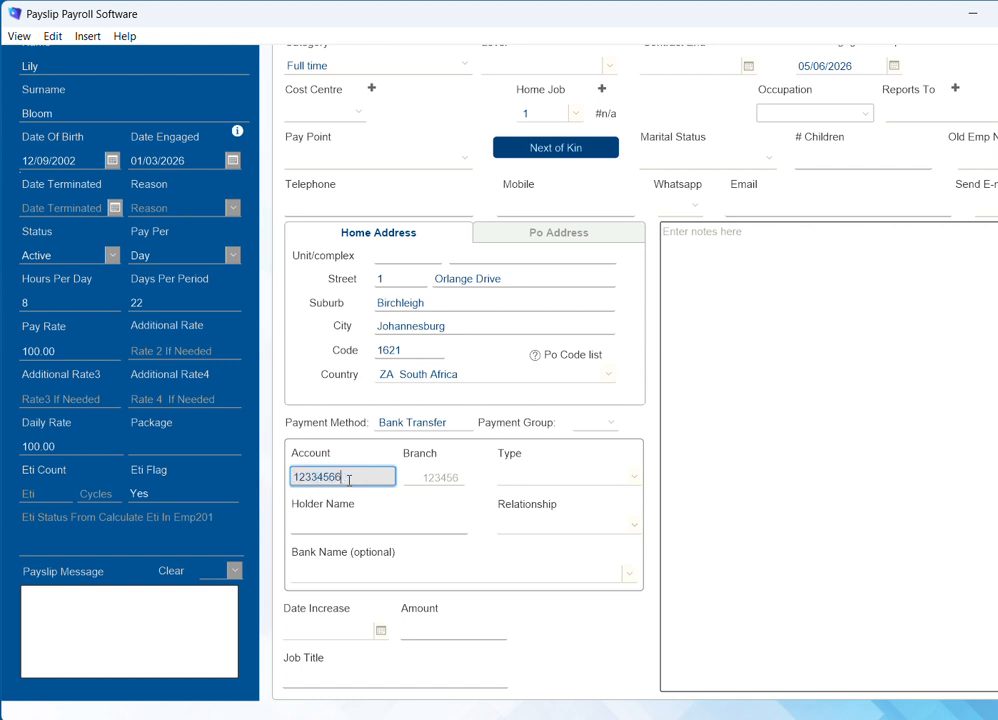
pyautogui.click(443, 477)
pyautogui.scroll(-3, 405, 533)
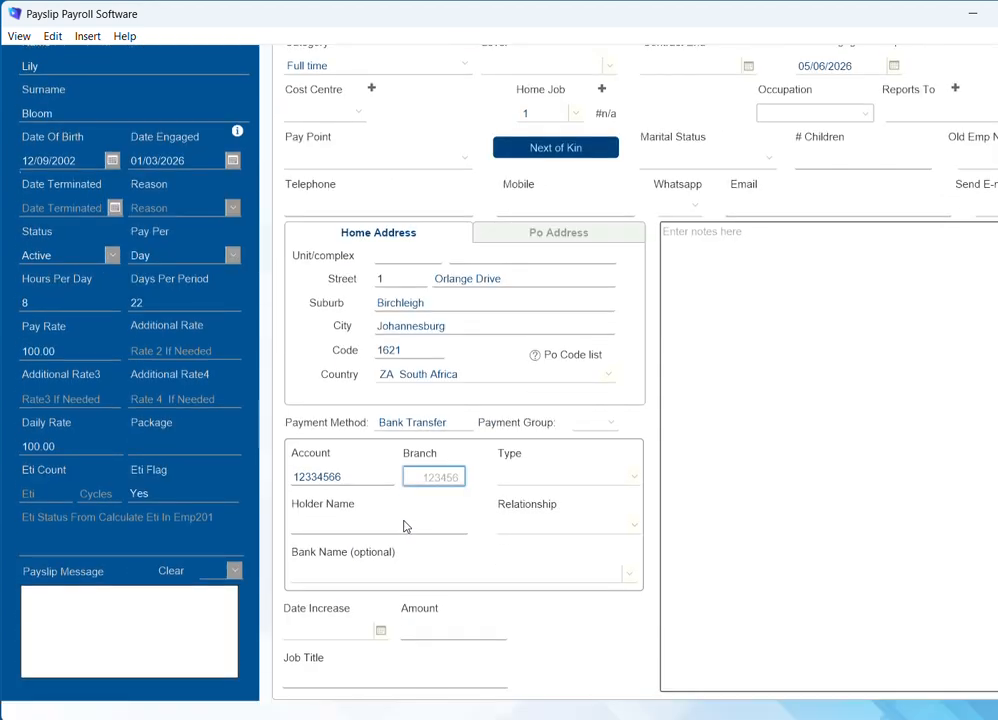
pyautogui.write('470010')
# Set account type 2 - Savings, relationship 1 Own, and bank name Capitec Bank.
pyautogui.click(558, 480)
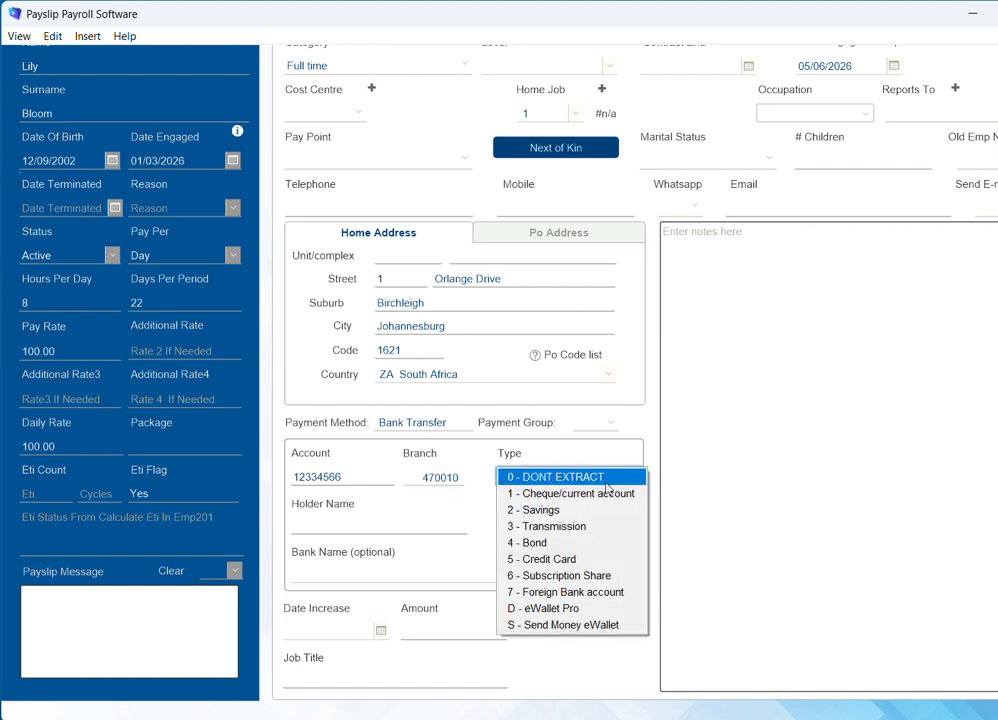
pyautogui.click(593, 512)
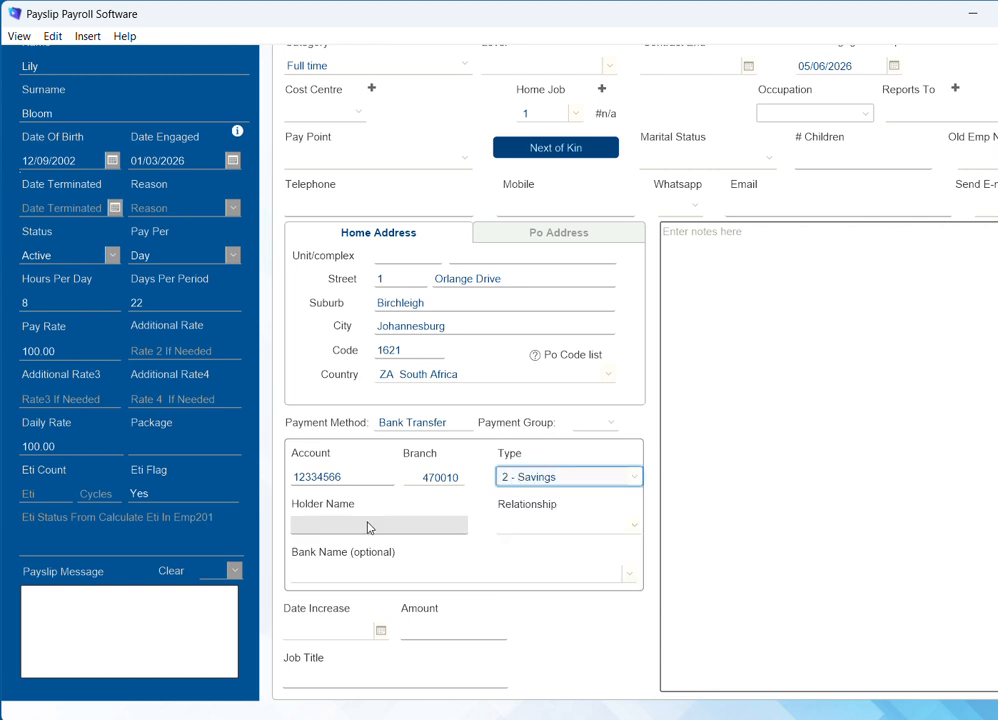
pyautogui.click(354, 528)
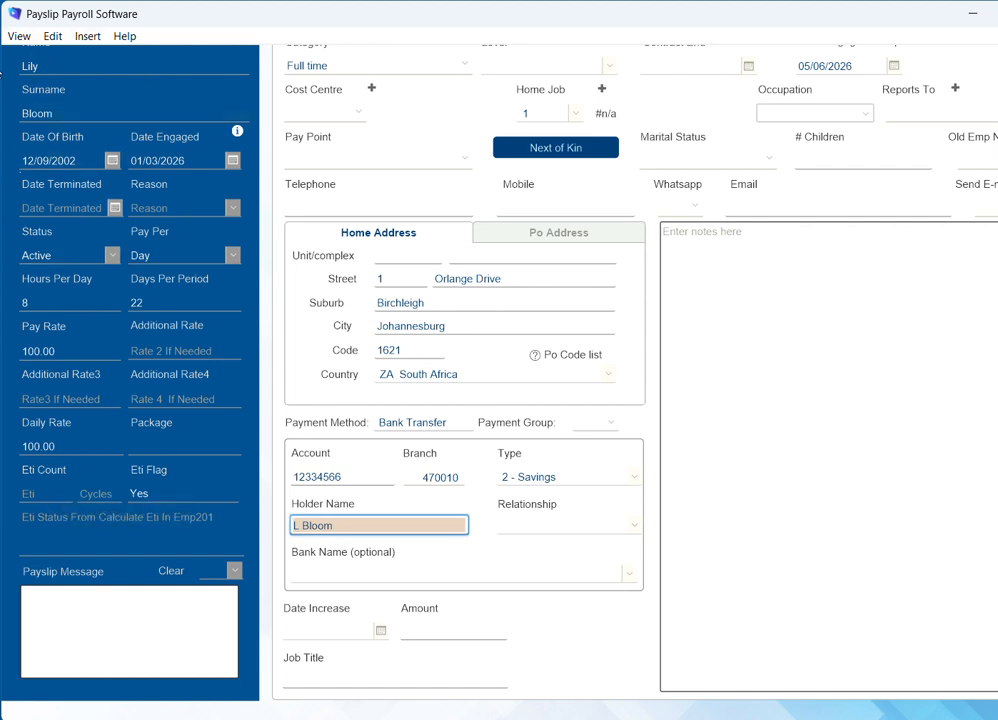
pyautogui.click(572, 527)
pyautogui.click(576, 526)
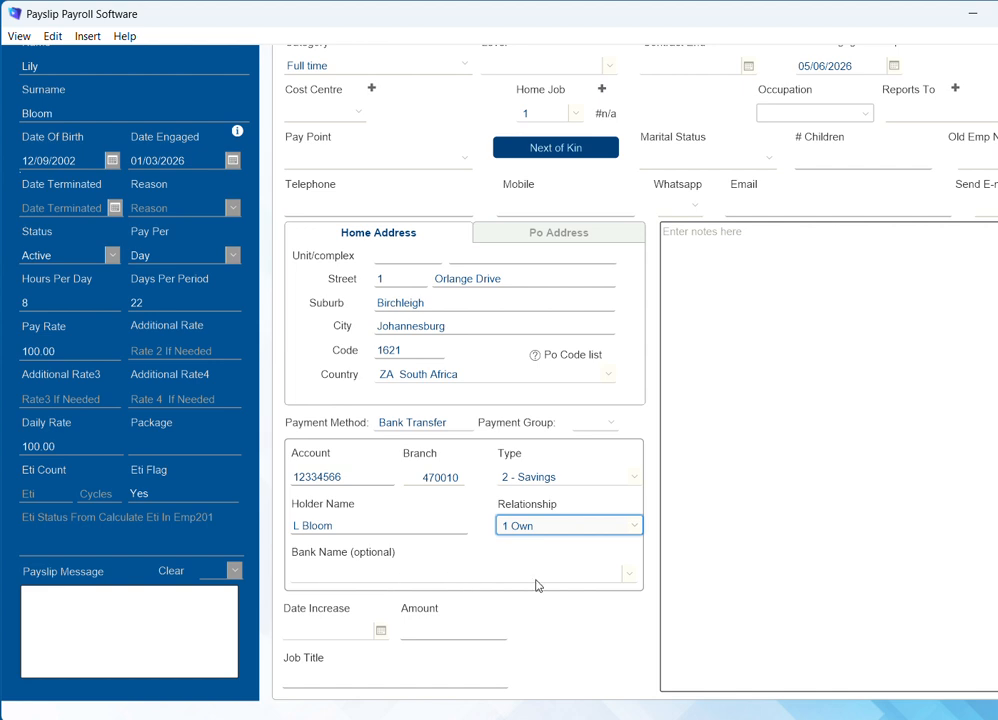
pyautogui.click(628, 576)
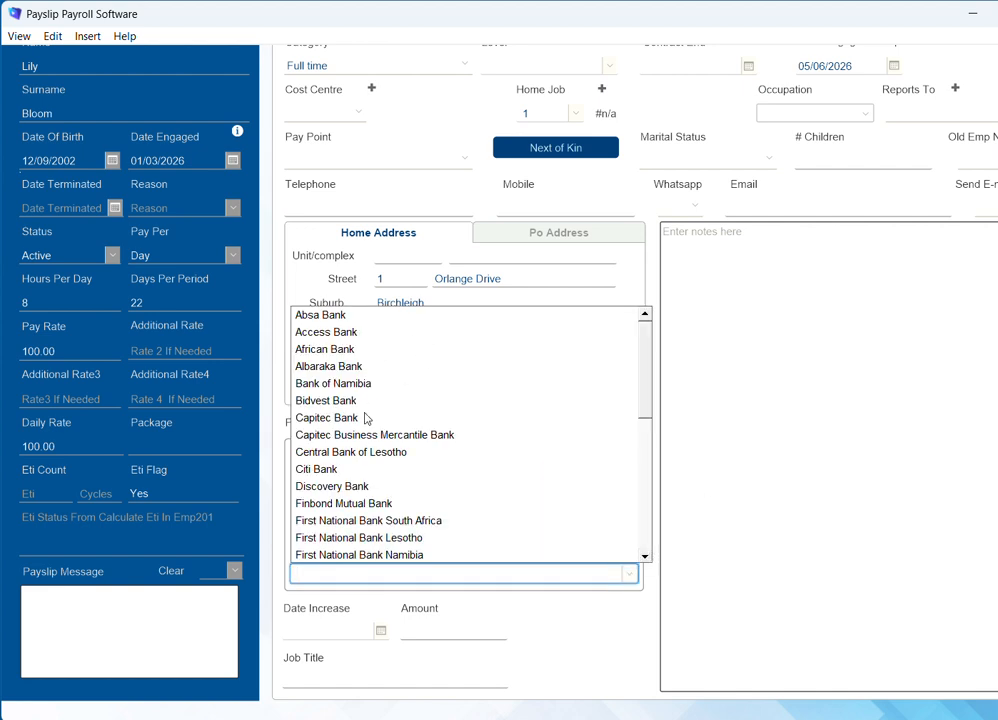
pyautogui.click(327, 570)
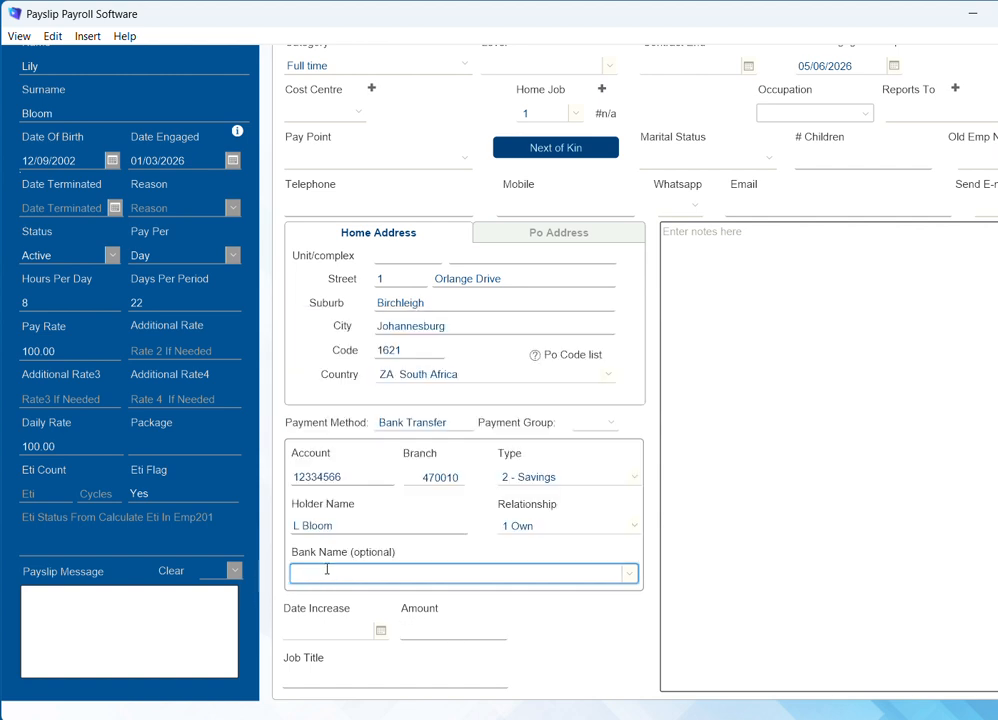
pyautogui.write('Capitec Bank')
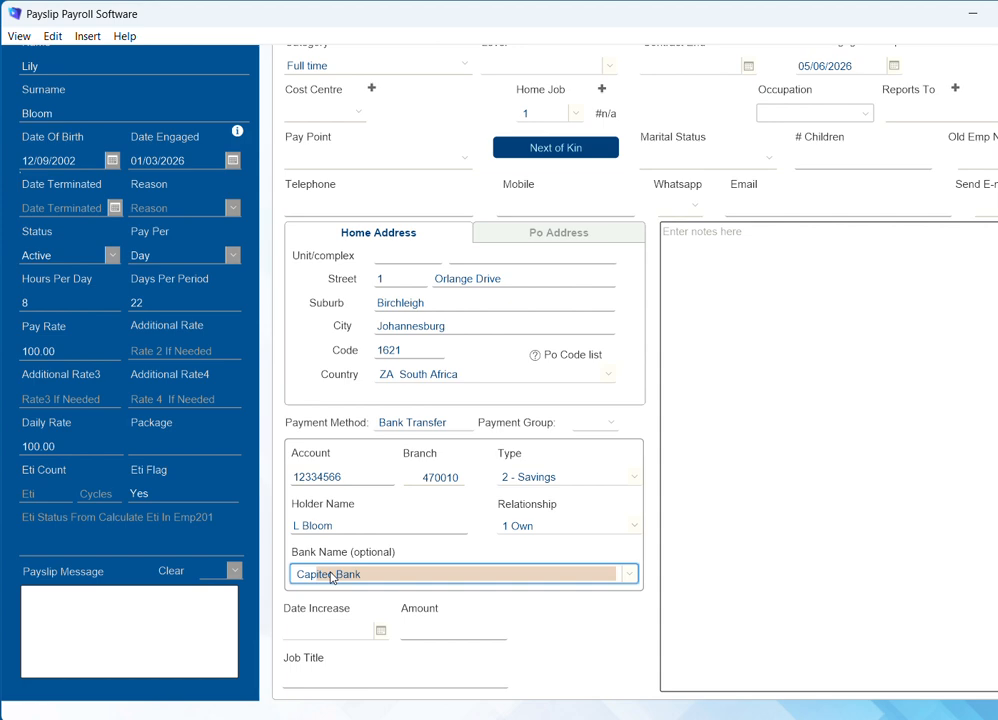
pyautogui.click(540, 629)
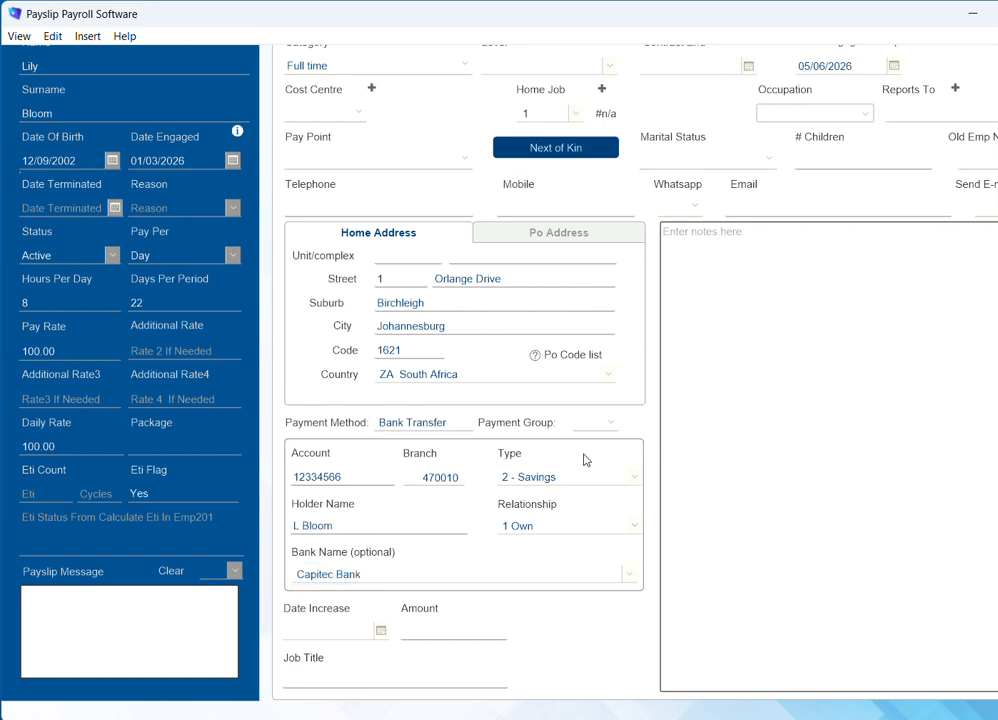
pyautogui.scroll(3, 561, 454)
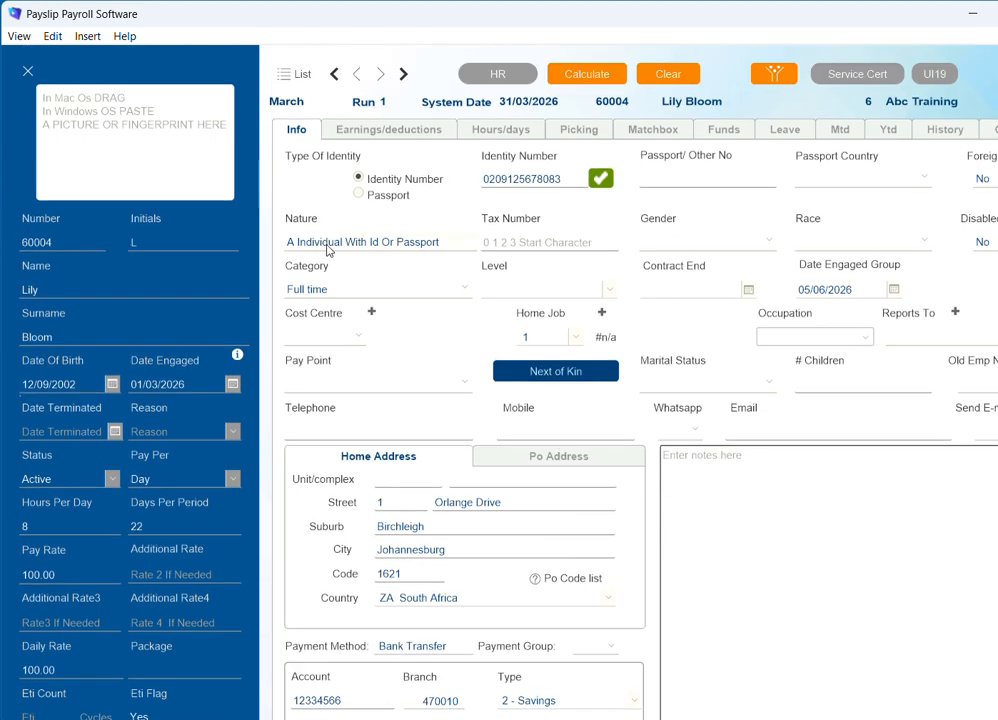